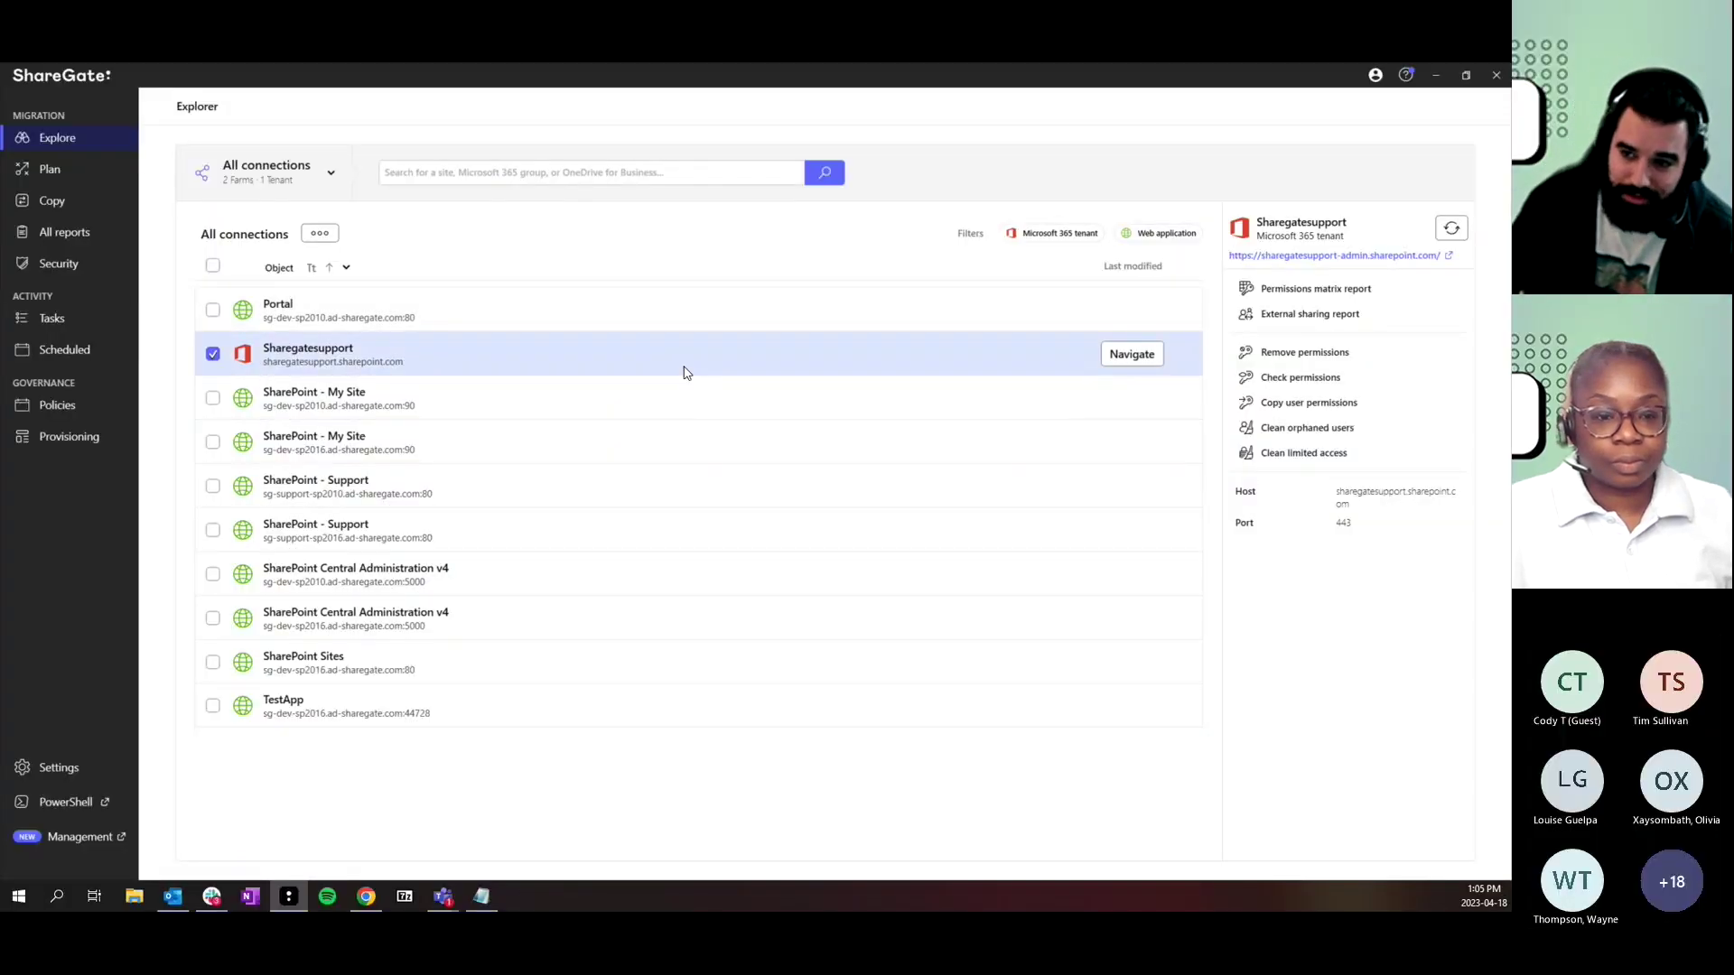
Step: Select the Sharegatesupport Microsoft 365 tenant checkbox in Explorer to show its actions
{"action": "left_click", "coordinate": [685, 373]}
{"action": "left_click", "coordinate": [450, 355]}
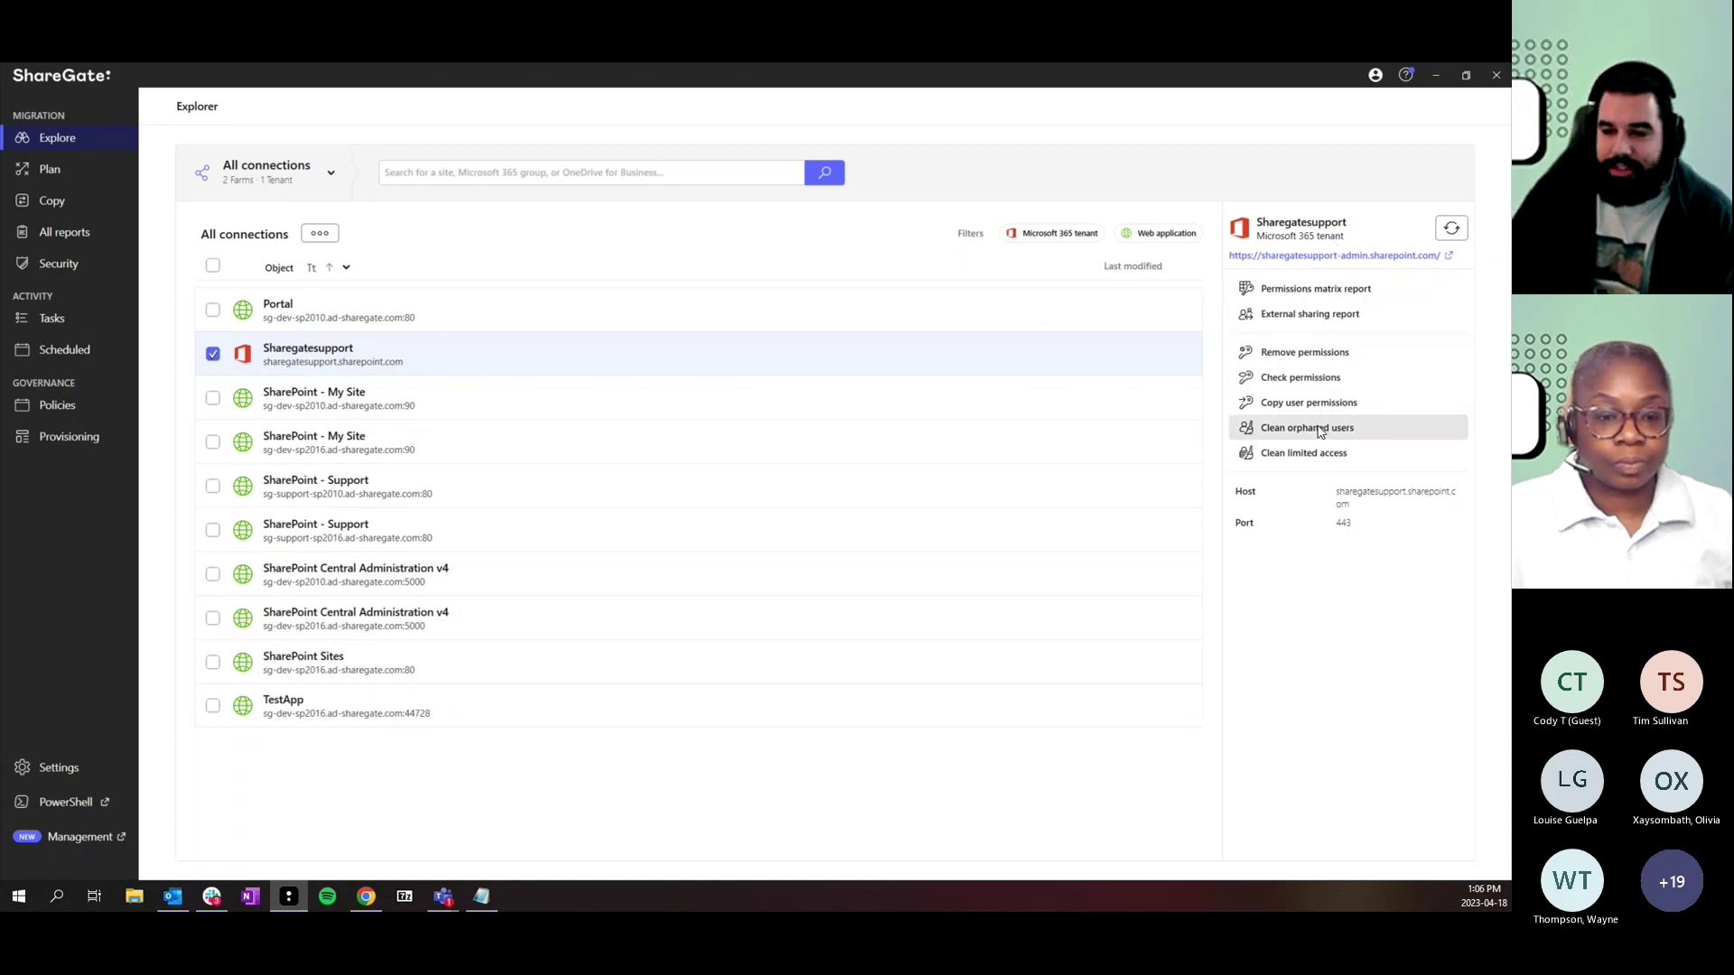
{"action": "mouse_move", "coordinate": [733, 393]}
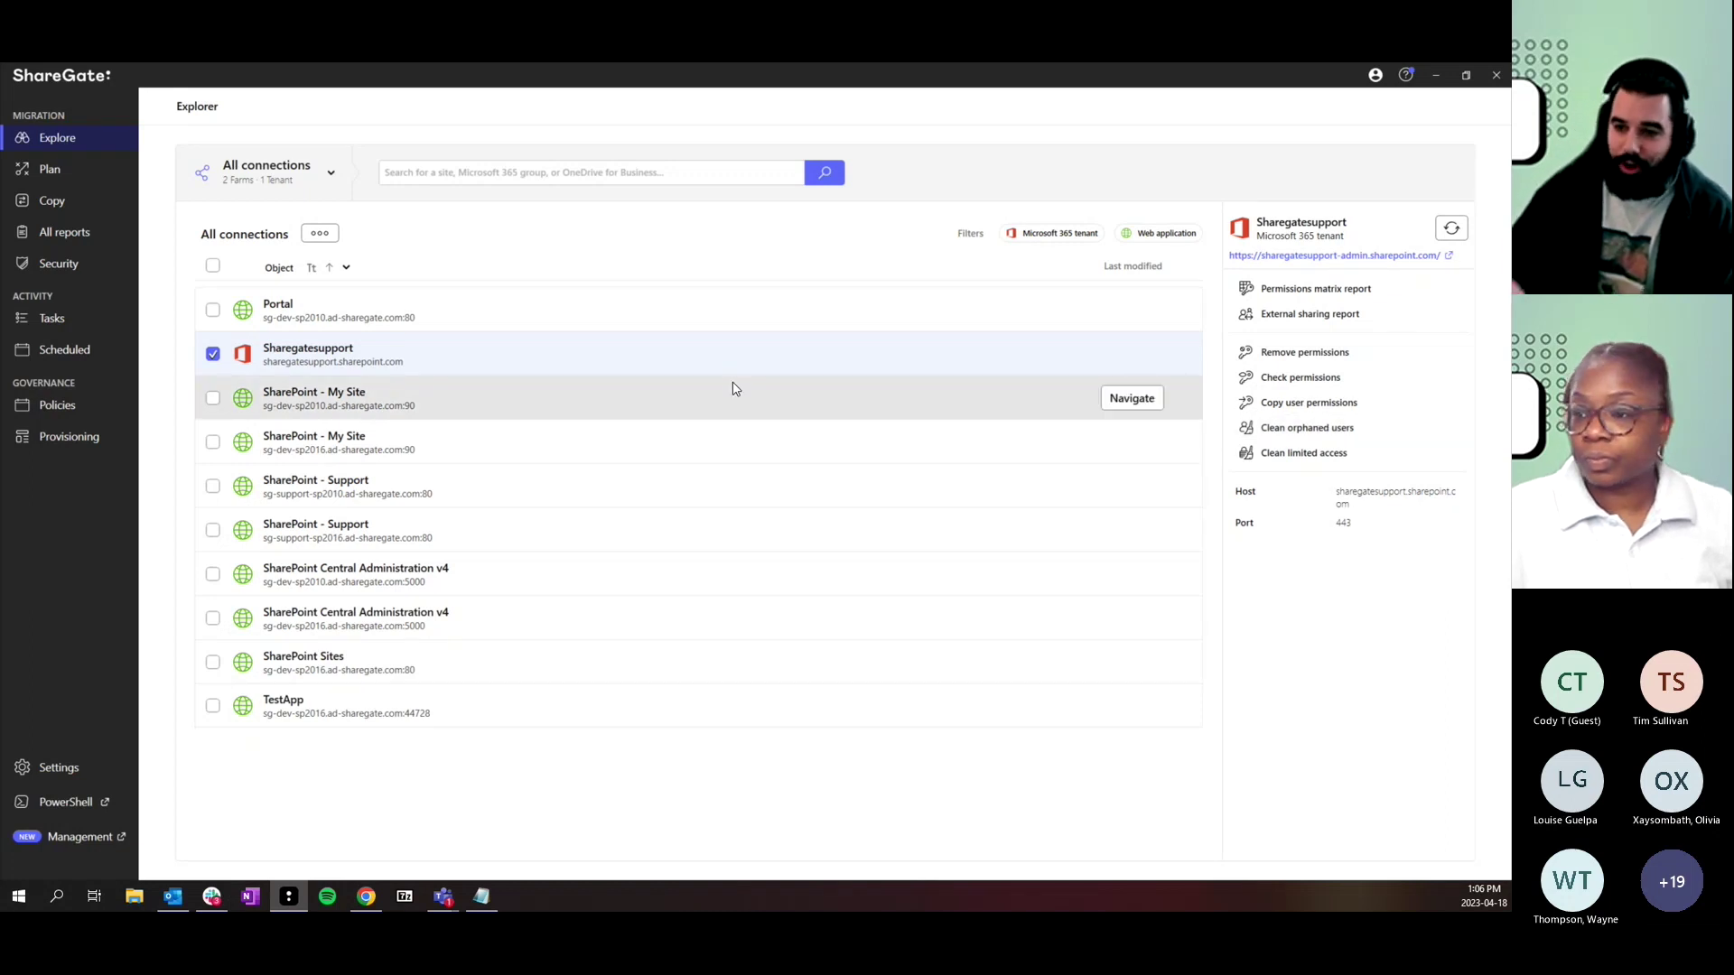
Step: Run the Orphaned user report on the Sharegatesupport tenant, giving 467 results and 11 errors
{"action": "left_click", "coordinate": [212, 354]}
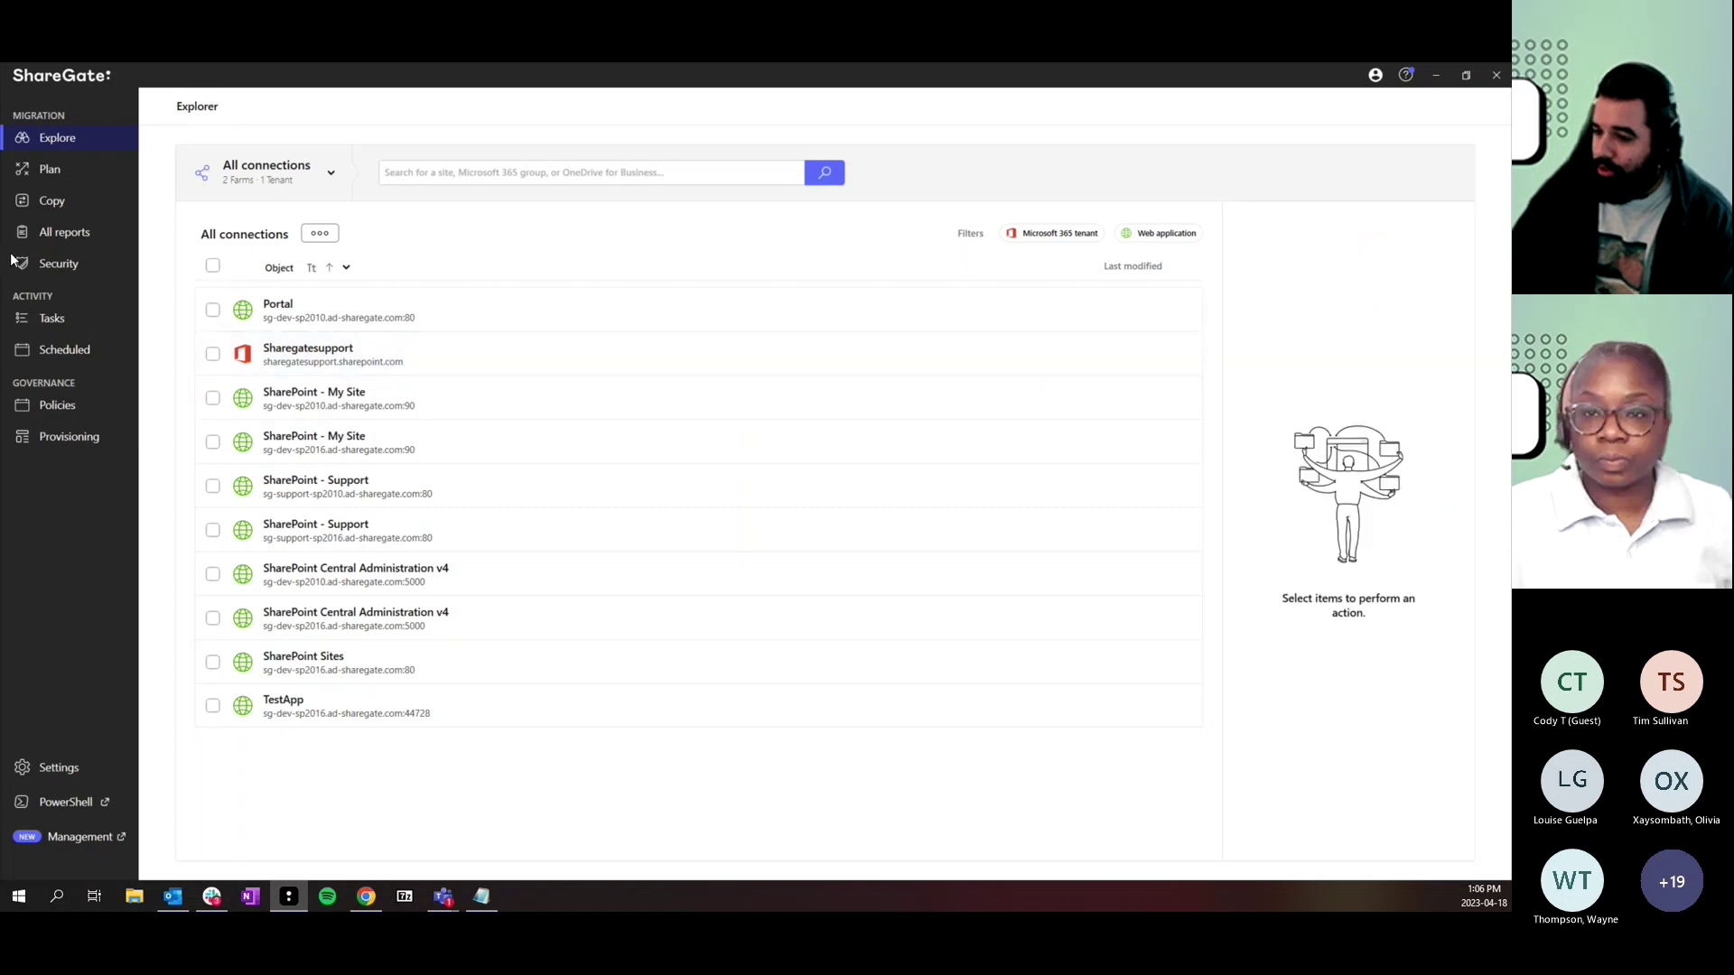
{"action": "left_click", "coordinate": [65, 234]}
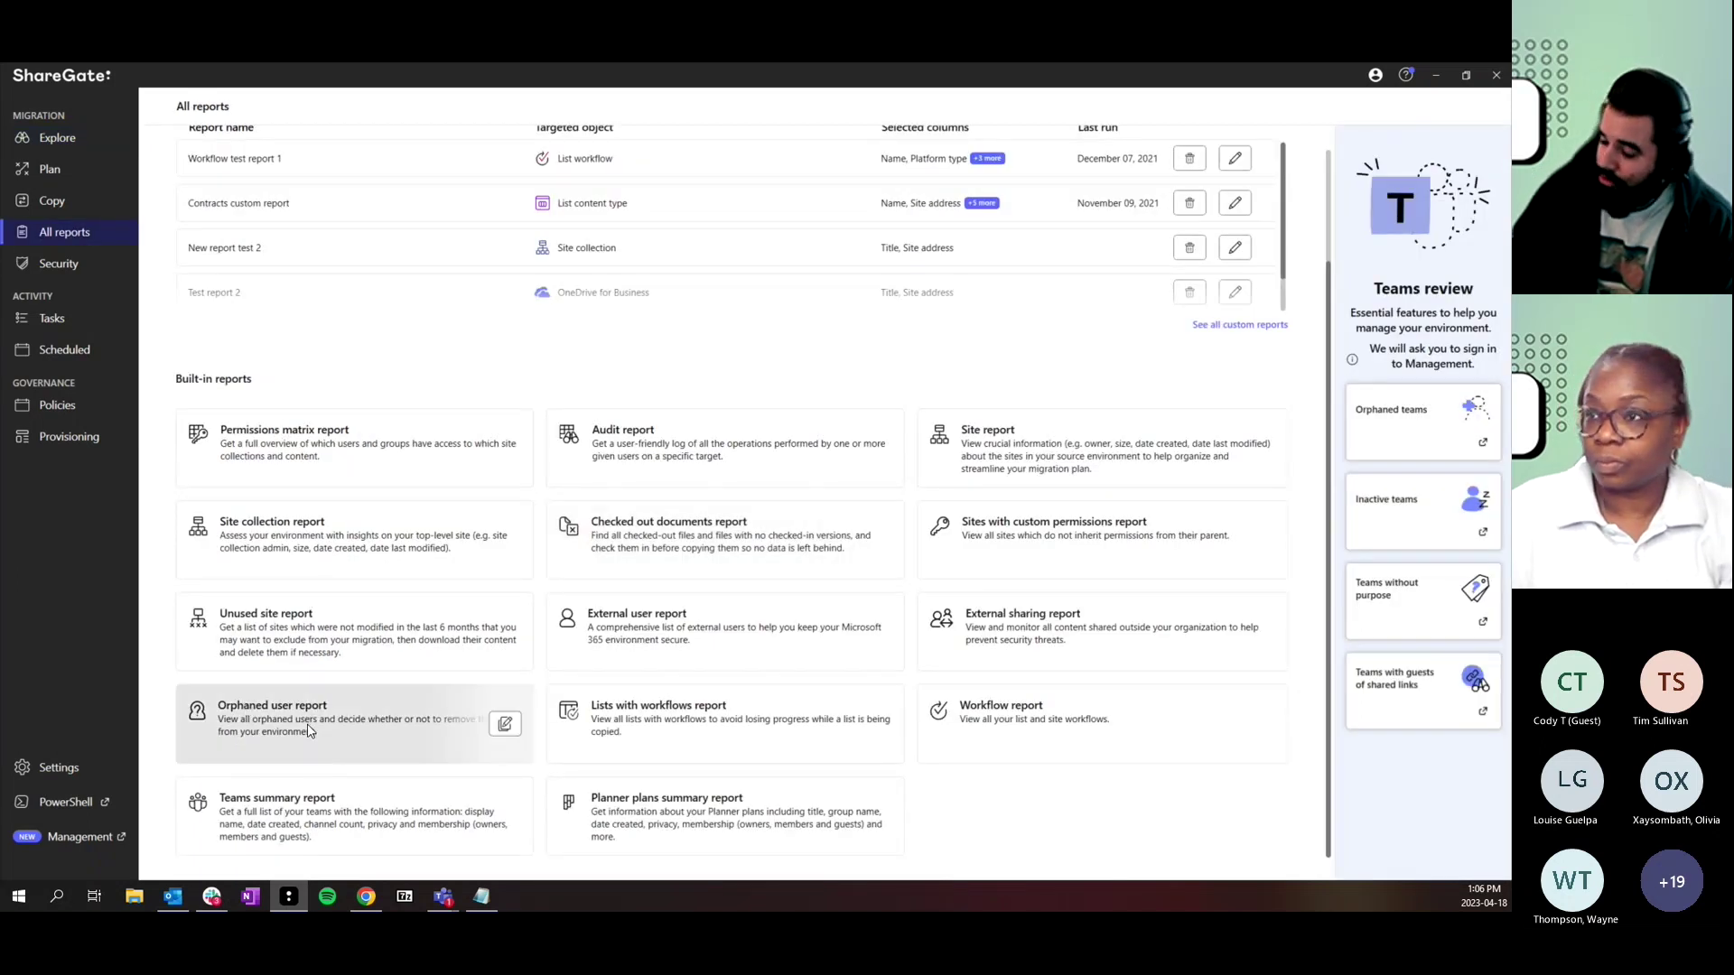
{"action": "left_click", "coordinate": [309, 732]}
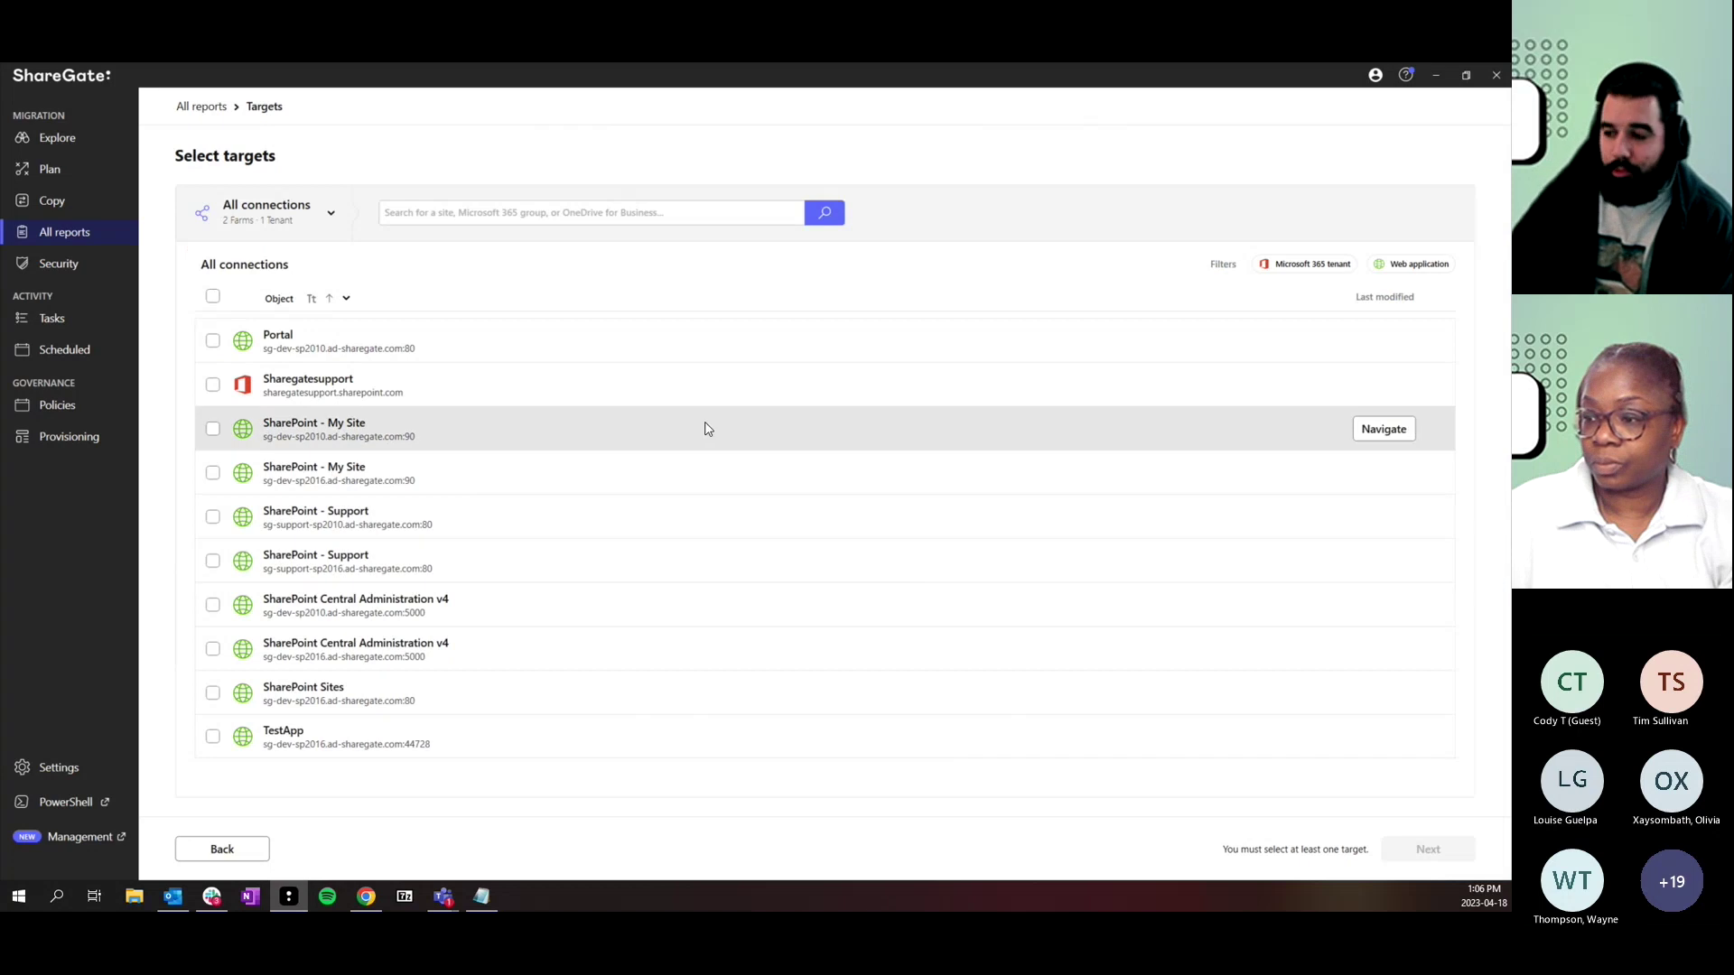
{"action": "left_click", "coordinate": [708, 386]}
{"action": "left_click", "coordinate": [1425, 851]}
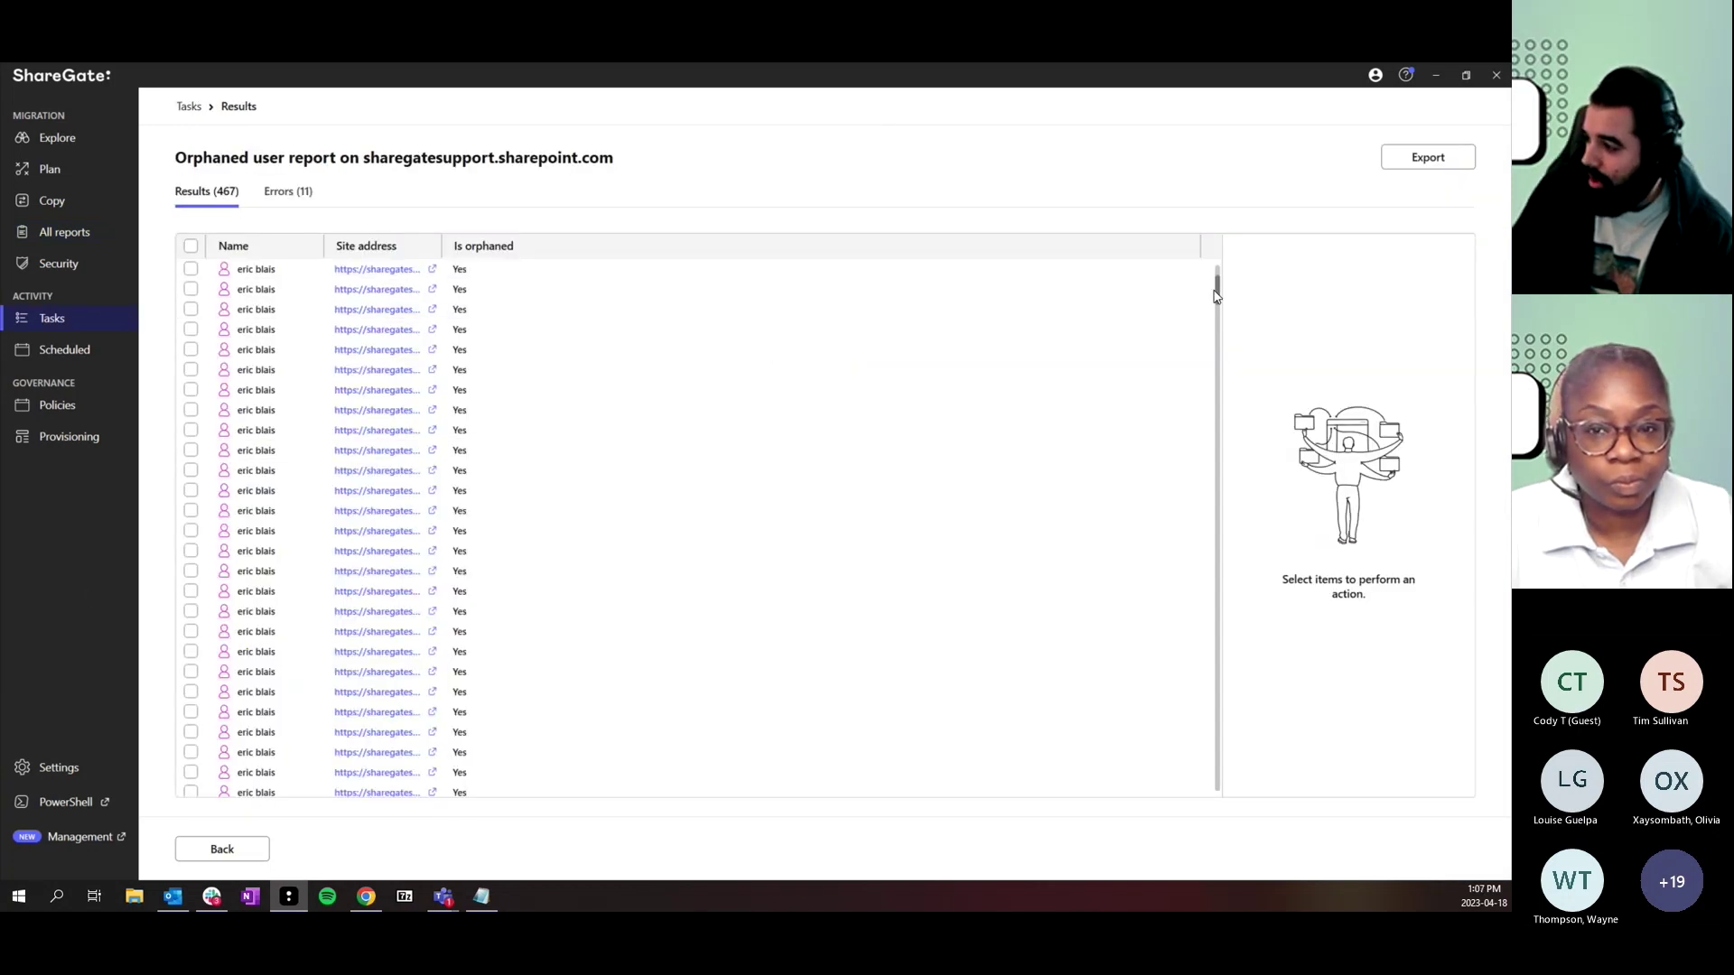
Step: Widen the Site address column to show full URLs and select all 467 entries
{"action": "left_click_drag", "start_coordinate": [441, 246], "coordinate": [910, 252]}
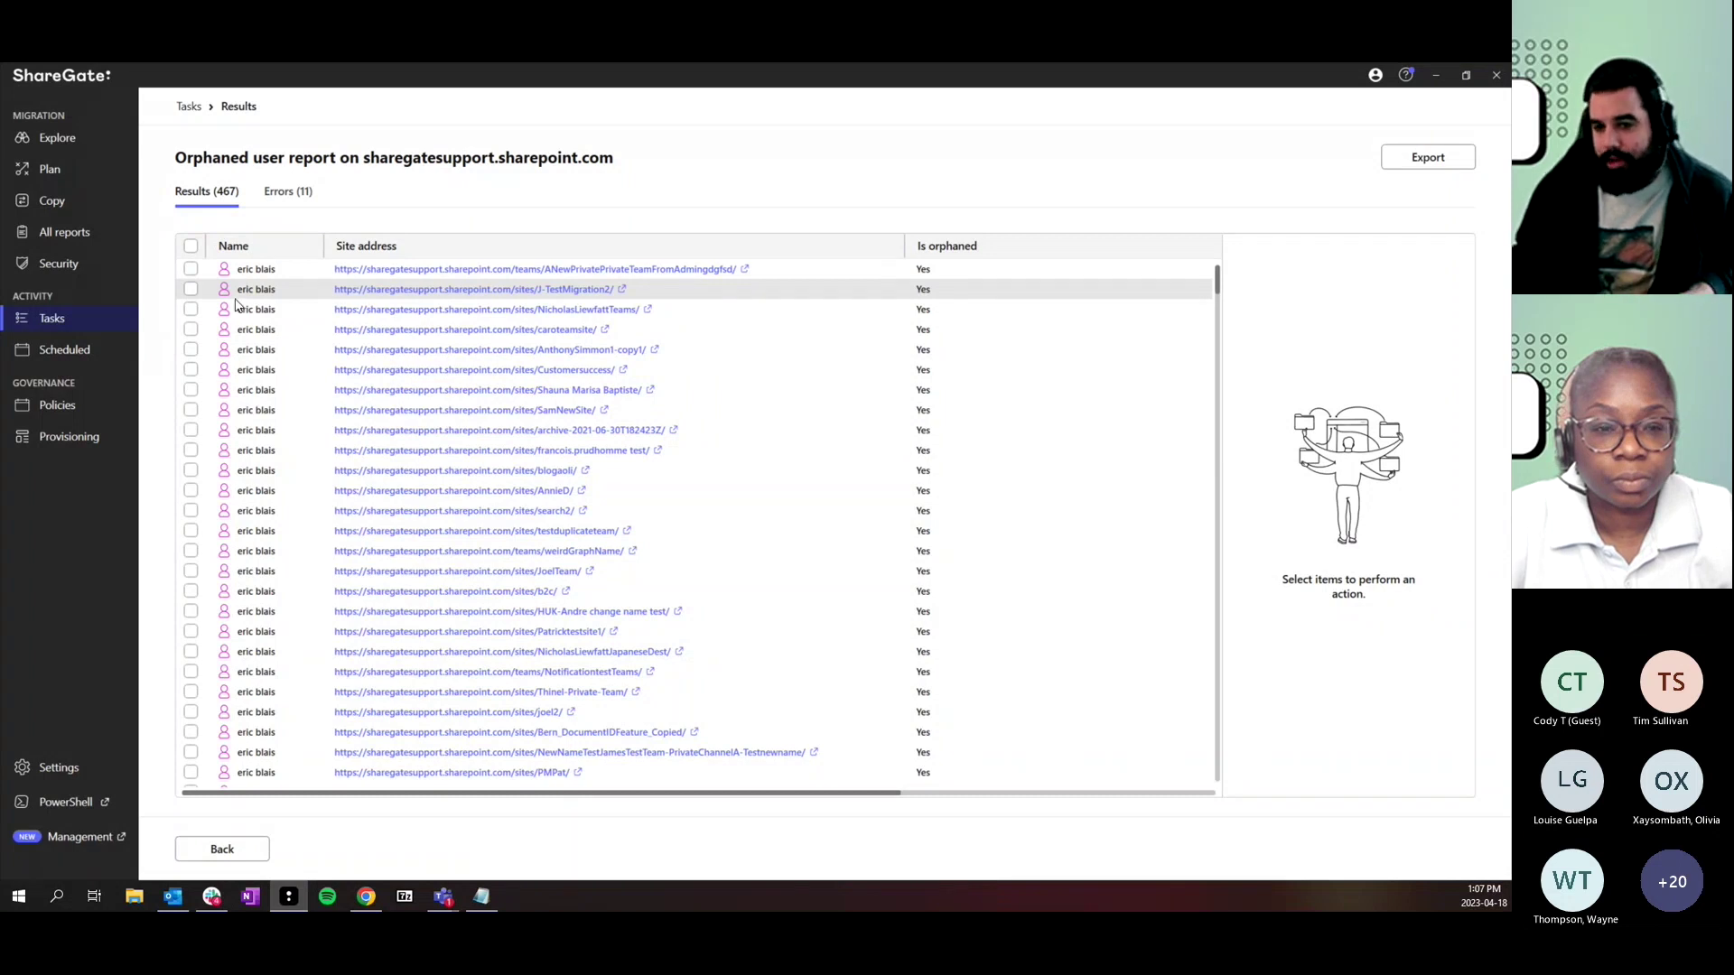
{"action": "left_click", "coordinate": [191, 247]}
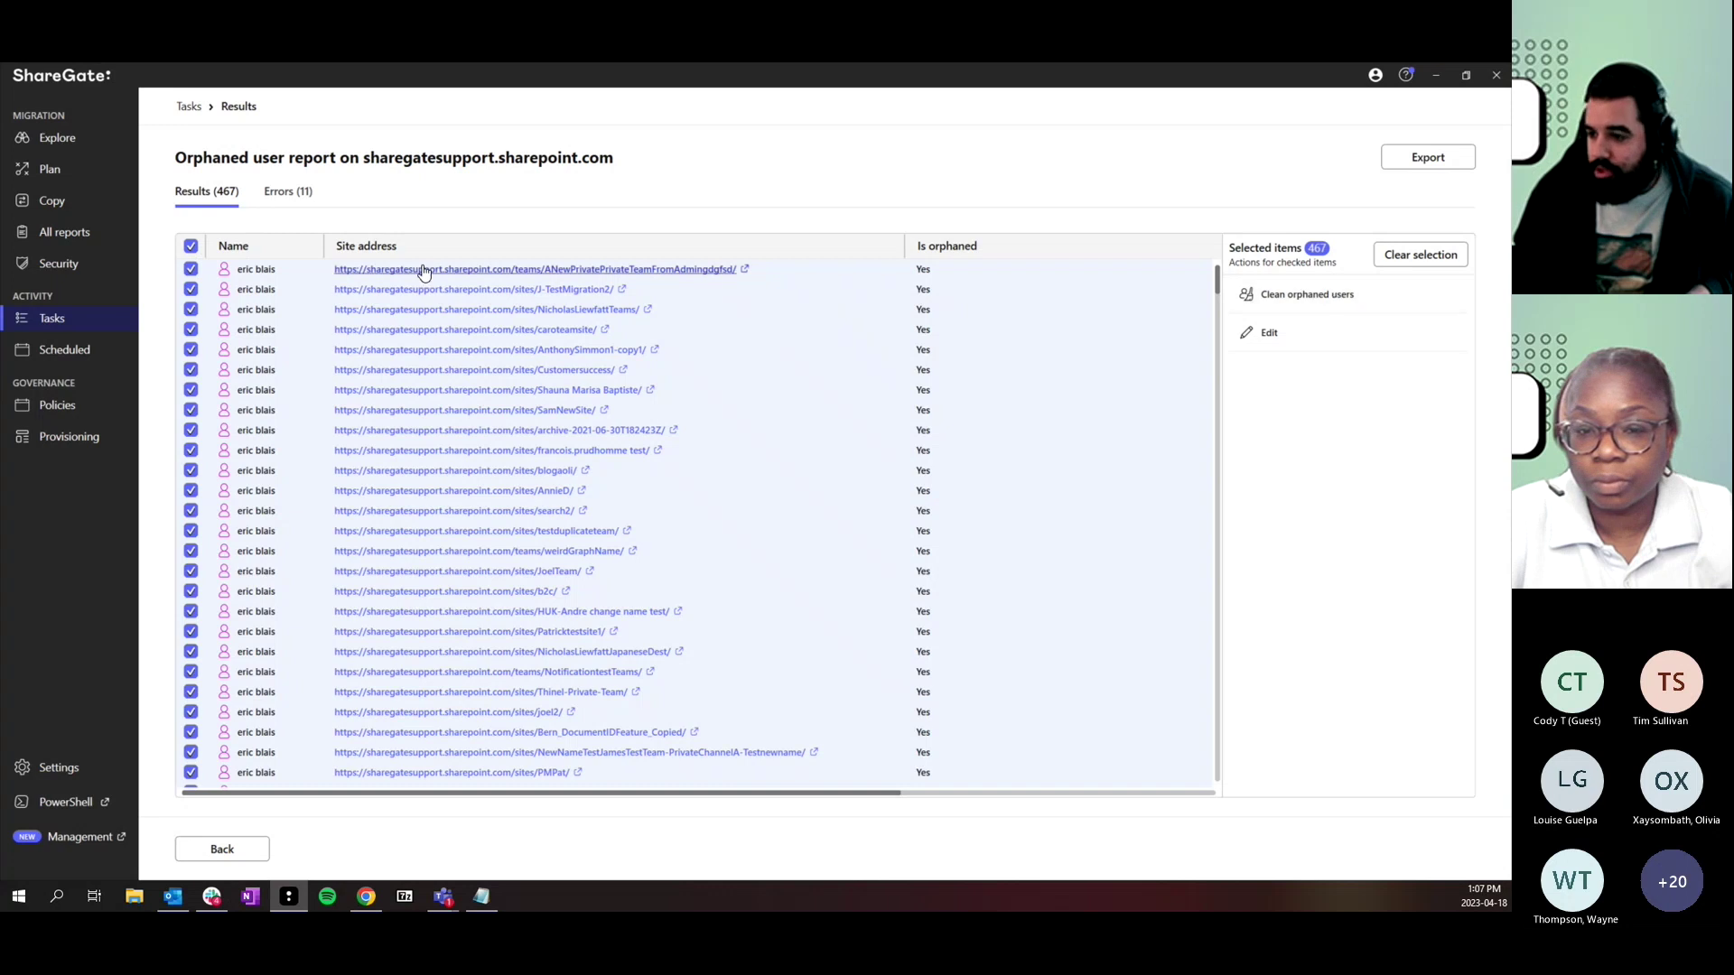
{"action": "left_click", "coordinate": [192, 247]}
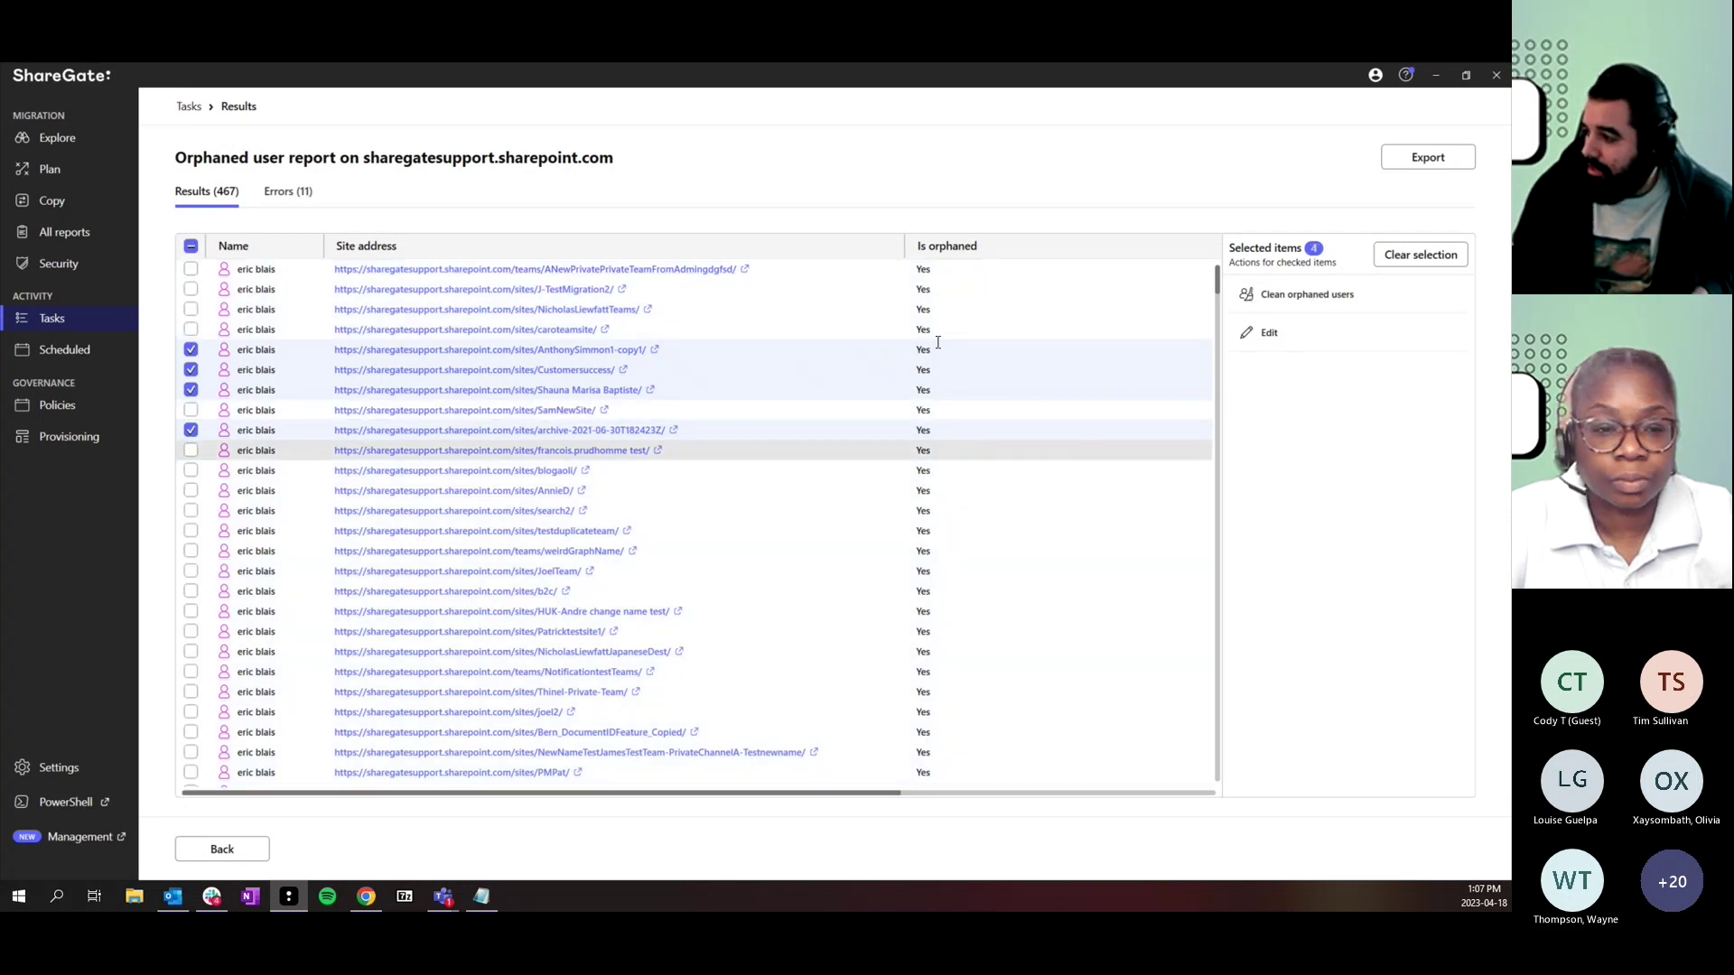